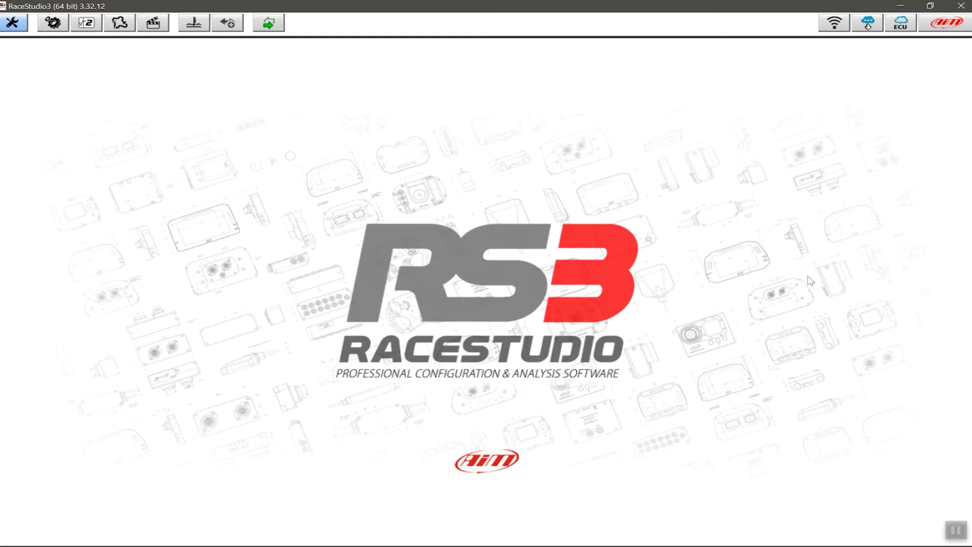
Open the Data Download preferences from the wrench toolbar menu.
left_click(12, 24)
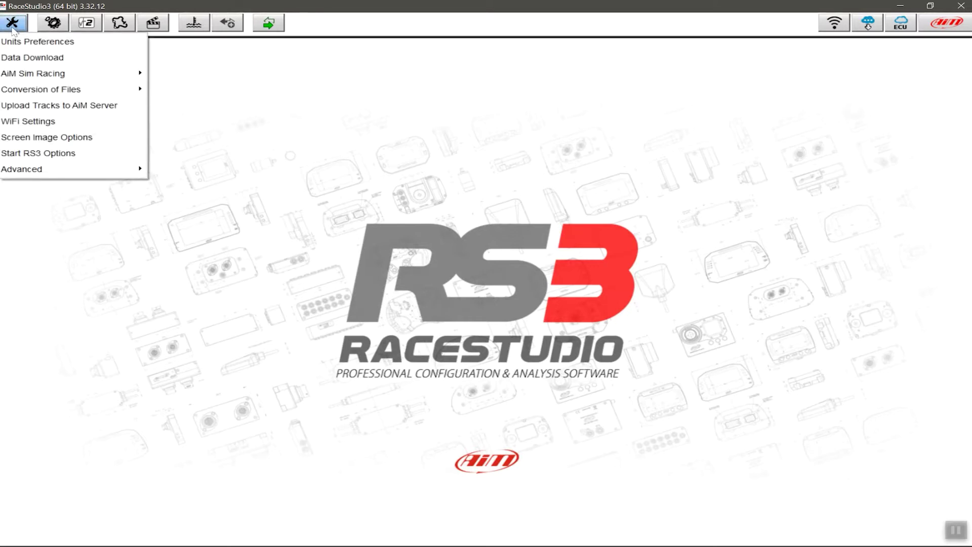
left_click(38, 58)
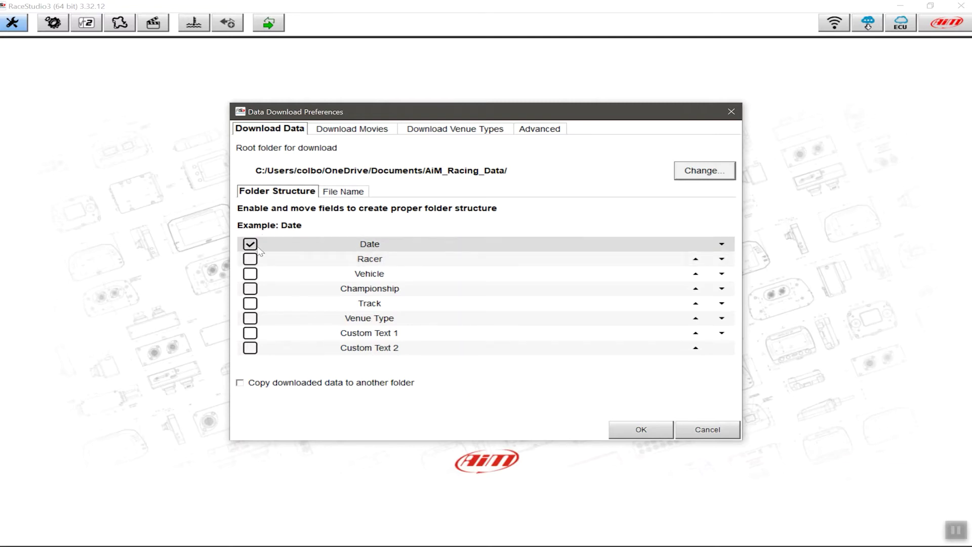
Show the File Name settings for downloaded data files.
left_click(358, 191)
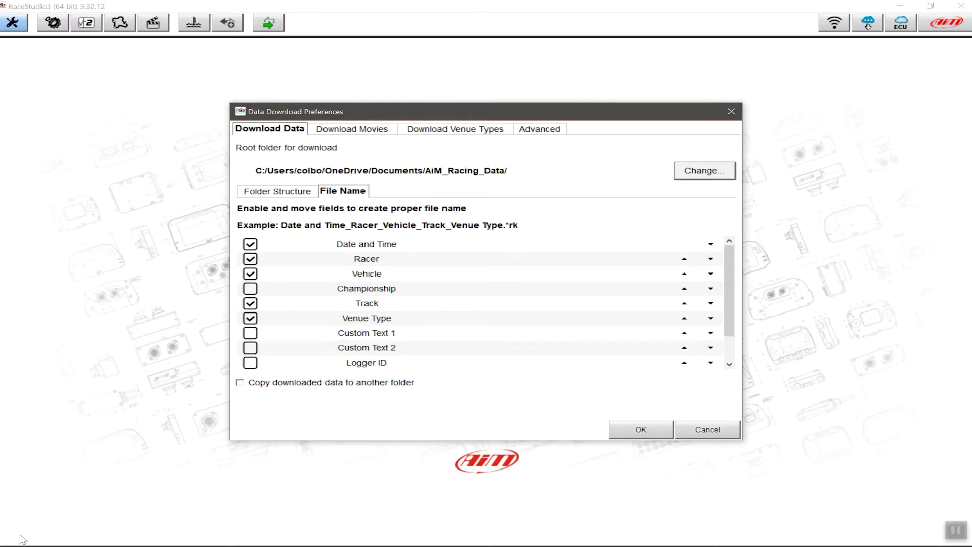
Open the Desktop in File Explorer to view the example file 20200801_154145_AiM_Racer_FF1600 83_Castle_Race.xrk.
left_click(91, 543)
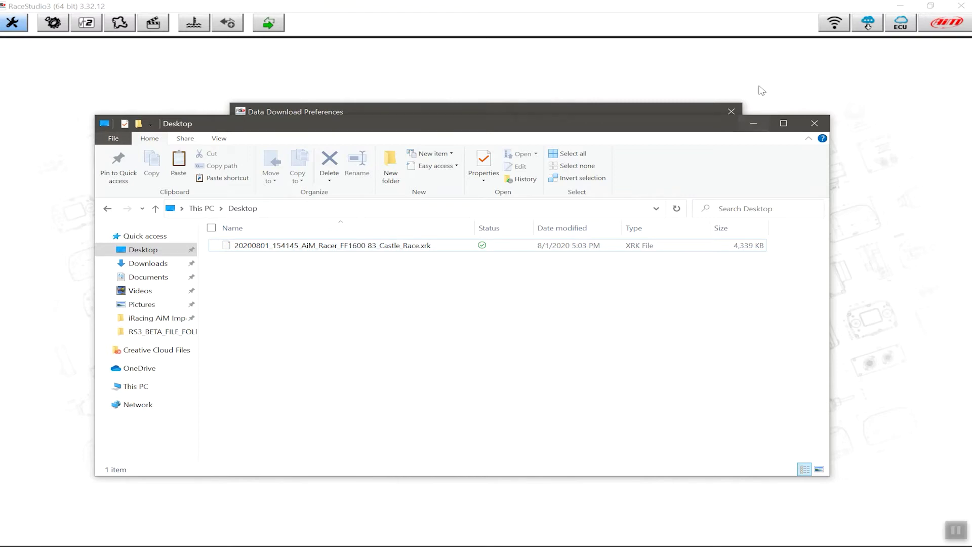
Close the File Explorer Desktop window to return to the file-naming preferences.
left_click(814, 123)
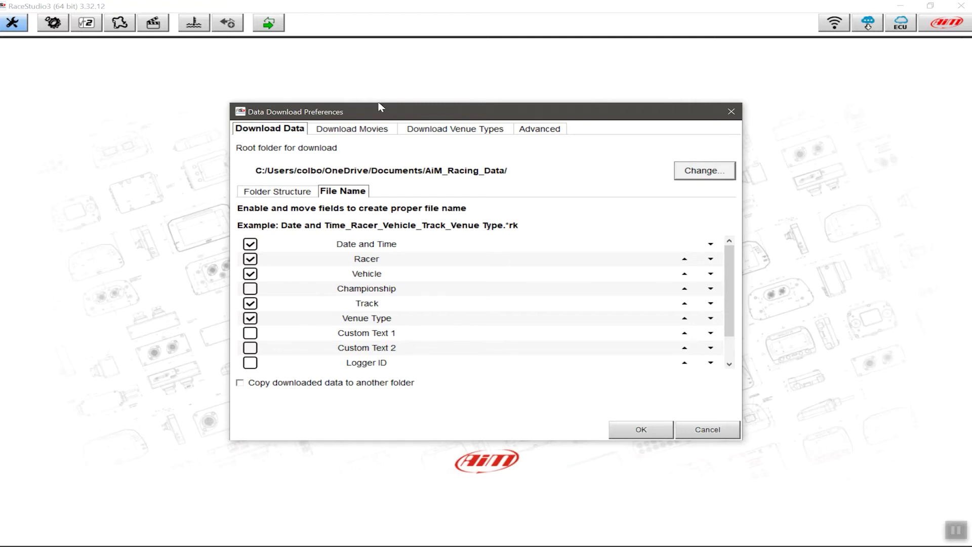
Show the Download Movies preferences, which reuse the Download Data settings.
left_click(355, 133)
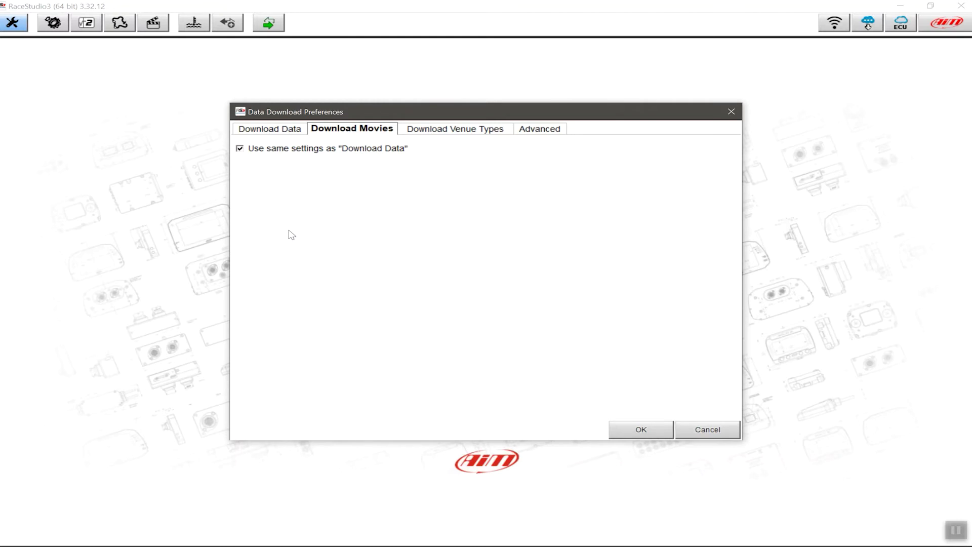
Show the Download Venue Types list with Generic testing, Race, 1st Race and 2nd Race enabled.
left_click(471, 133)
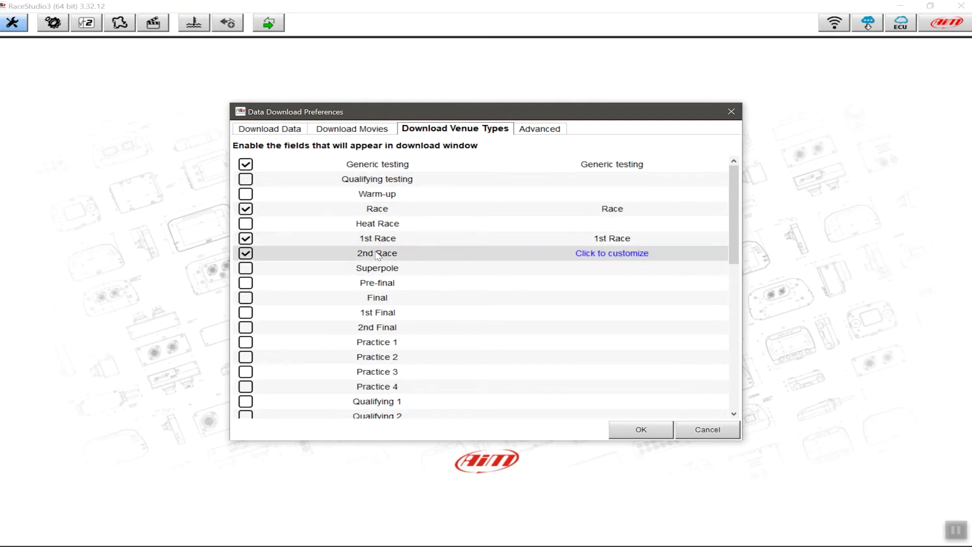
Review the venue types list, then show the Advanced download options.
left_click_drag(734, 242, 731, 347)
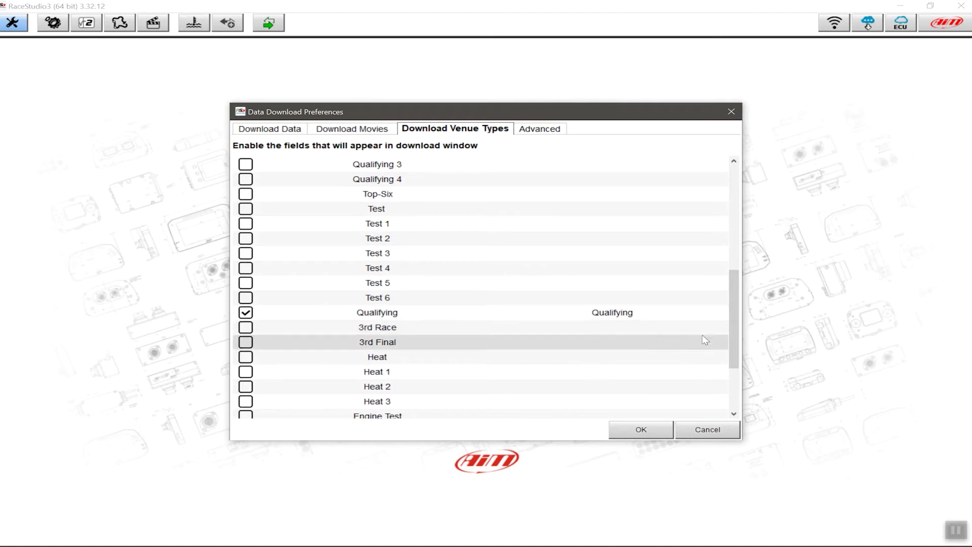
left_click_drag(734, 318, 734, 192)
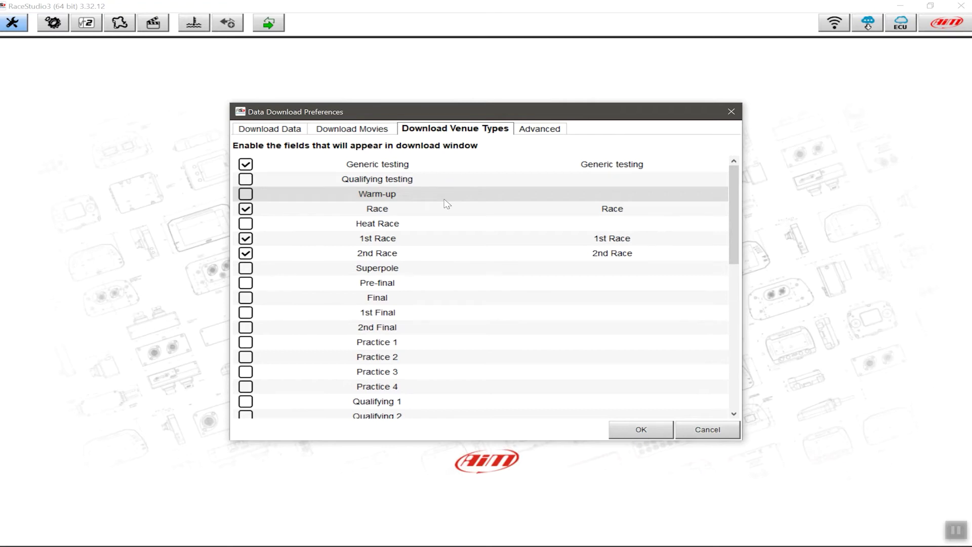
left_click(551, 132)
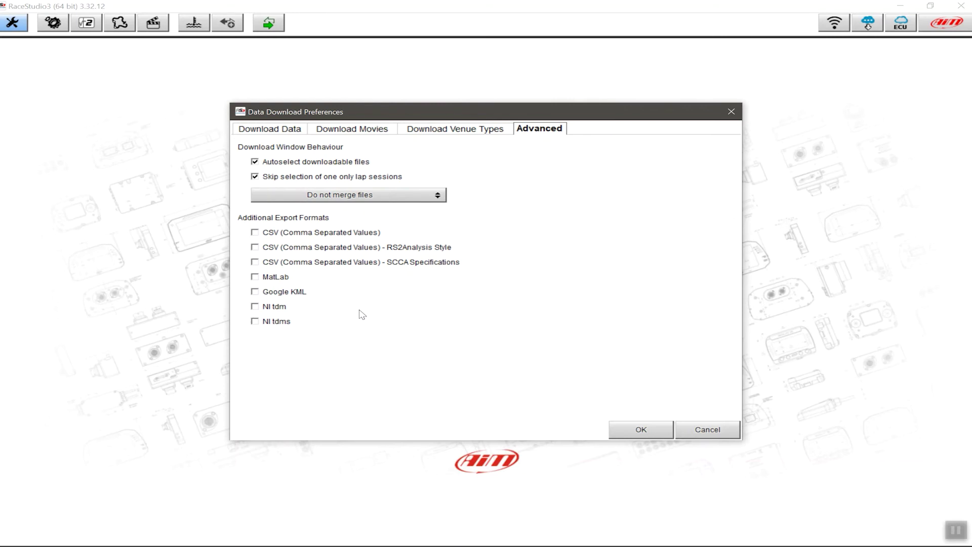
Cancel the Data Download Preferences dialog, leaving download settings unchanged.
left_click(708, 432)
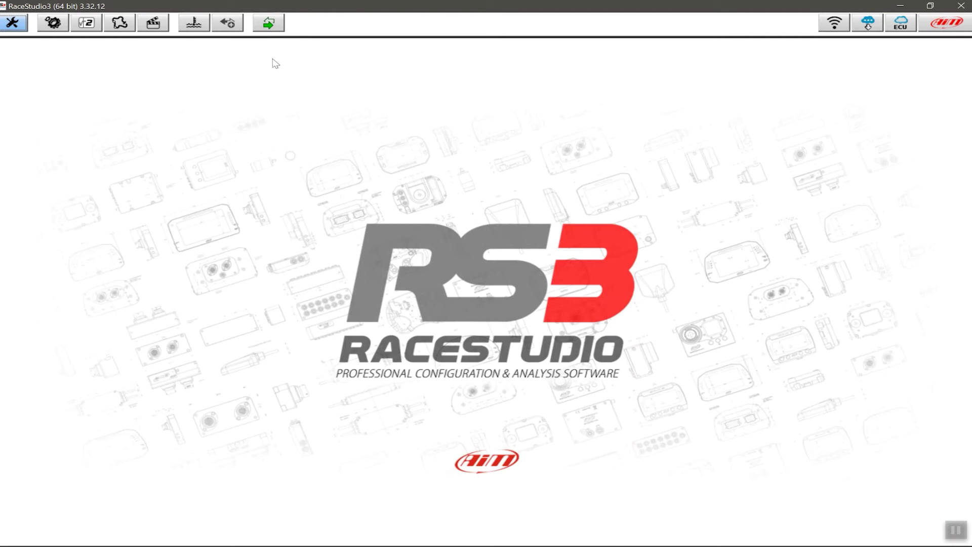
List connected devices to find the AIM RACER logger over Wi-Fi.
left_click(268, 23)
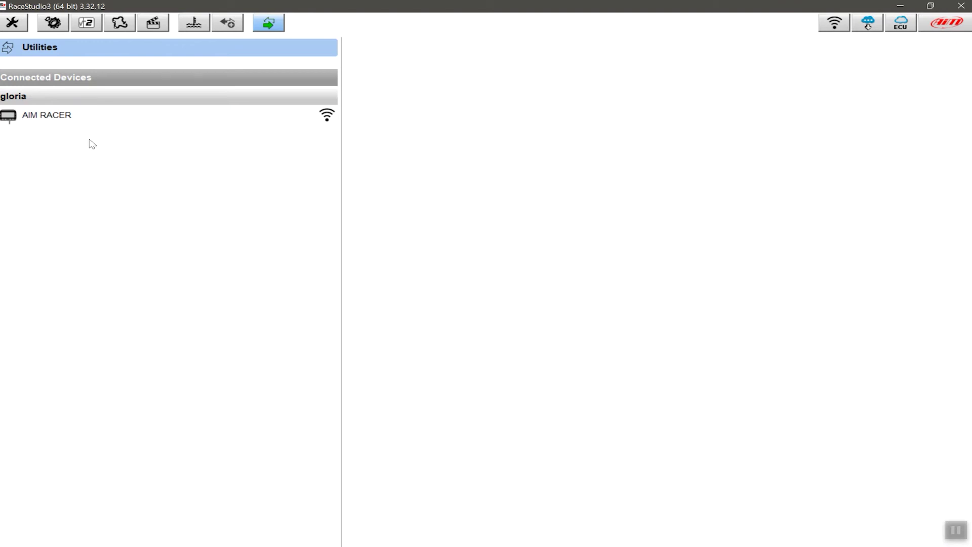
Show the AIM RACER logger's WiFi and Properties page with empty racer and vehicle fields.
left_click(56, 116)
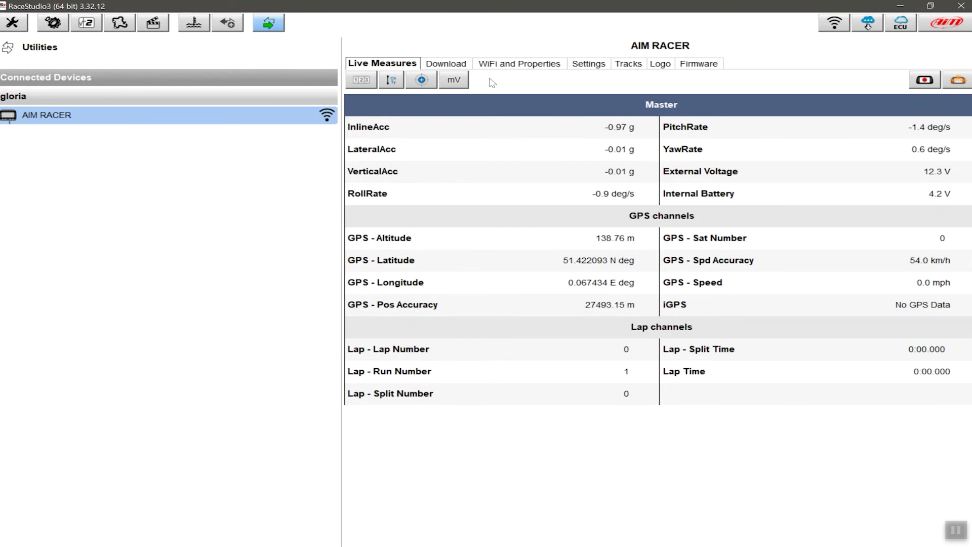
left_click(515, 65)
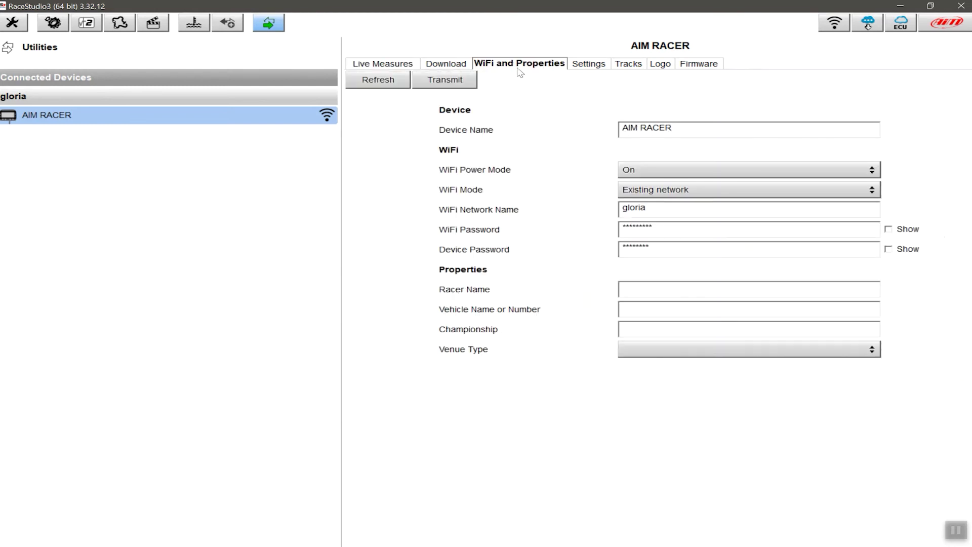
Enter 'AiM Racer' as the racer name, correcting the typos.
left_click(668, 292)
type("J")
key("BackSpace")
type("Aim")
key("BackSpace")
type("M Racer")
Set vehicle 'AiM 001' and championship 'Racing Cars', then transmit the properties to the logger.
key("Tab")
type("AiM 12")
key("BackSpace")
key("BackSpace")
type("001")
left_click(656, 330)
type("Racing C")
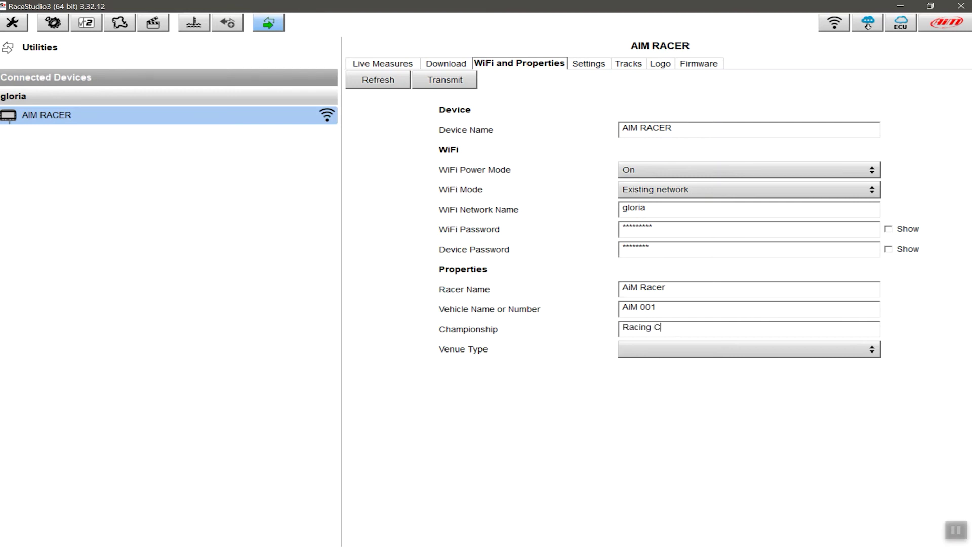
type("ars")
left_click(445, 82)
Hide downloaded sessions, leave only session 2 (a_0098.xrz) checked, and start its download.
left_click(454, 66)
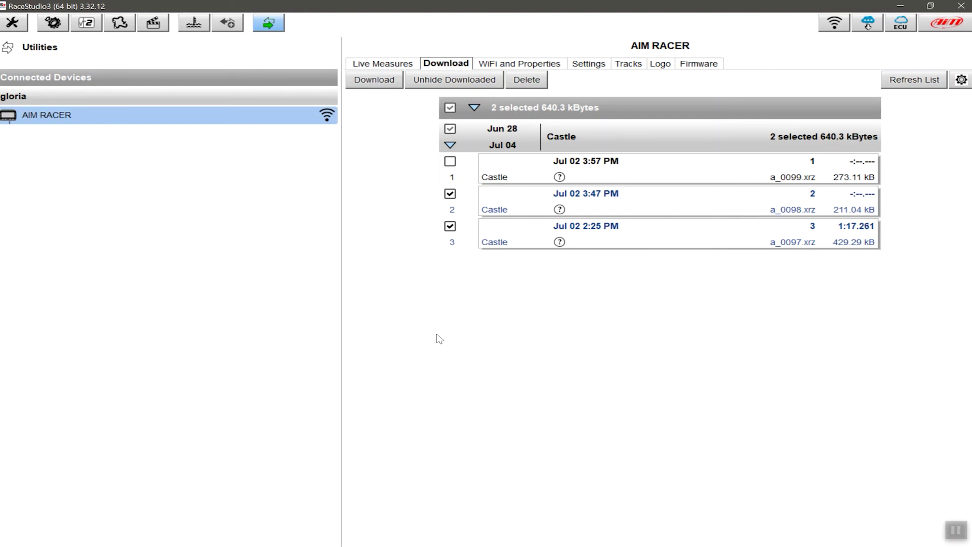
left_click(455, 84)
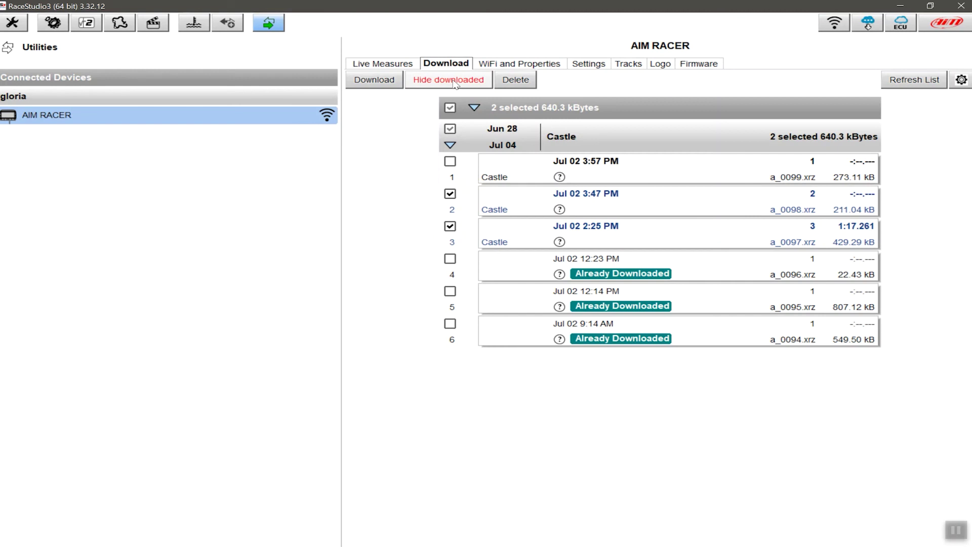
left_click(455, 84)
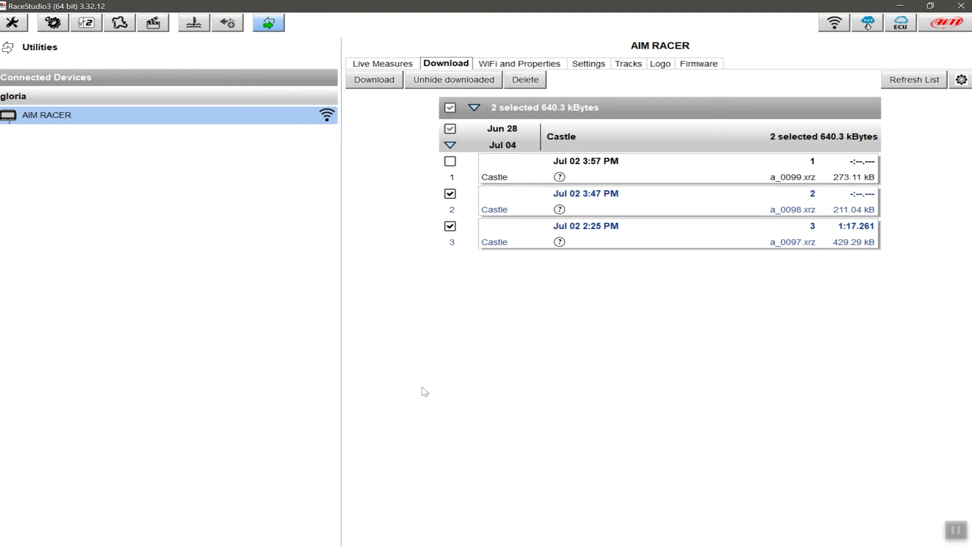
left_click(451, 226)
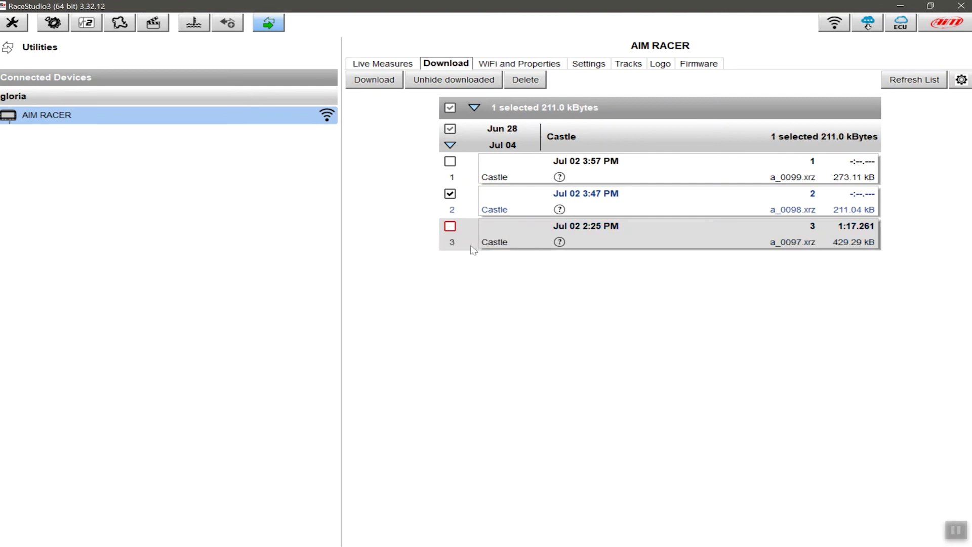
left_click(374, 80)
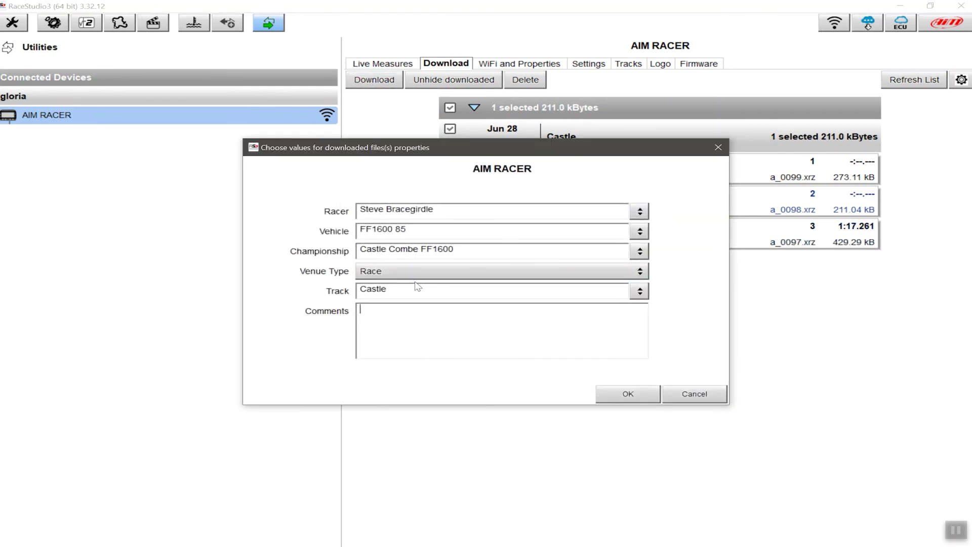
Change the downloaded session's racer to the other driver listed in the Racer dropdown.
left_click(639, 211)
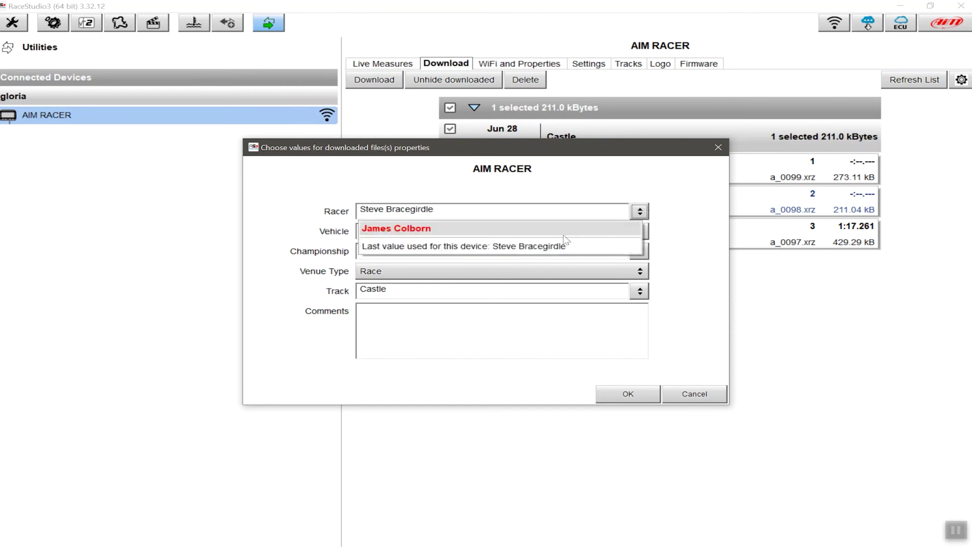
left_click(669, 262)
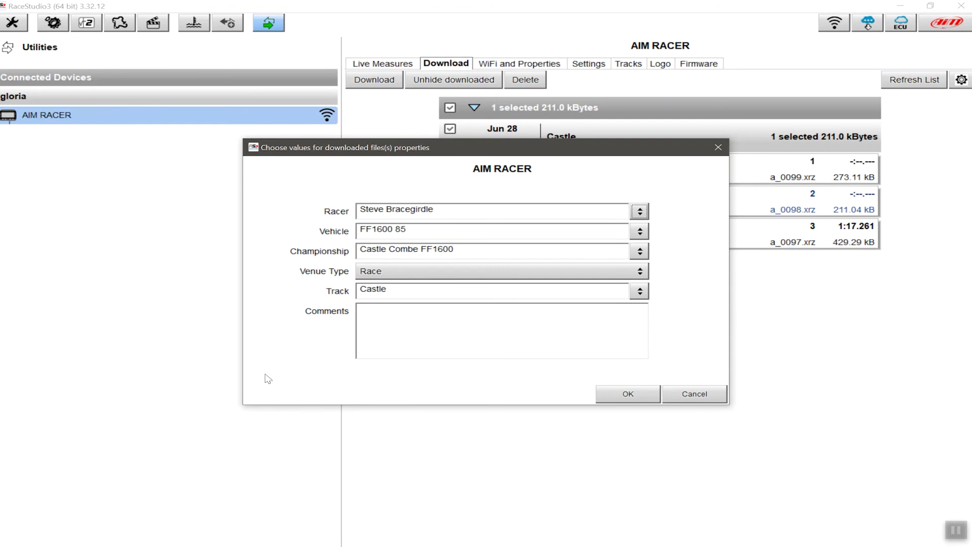
left_click(640, 211)
left_click(587, 229)
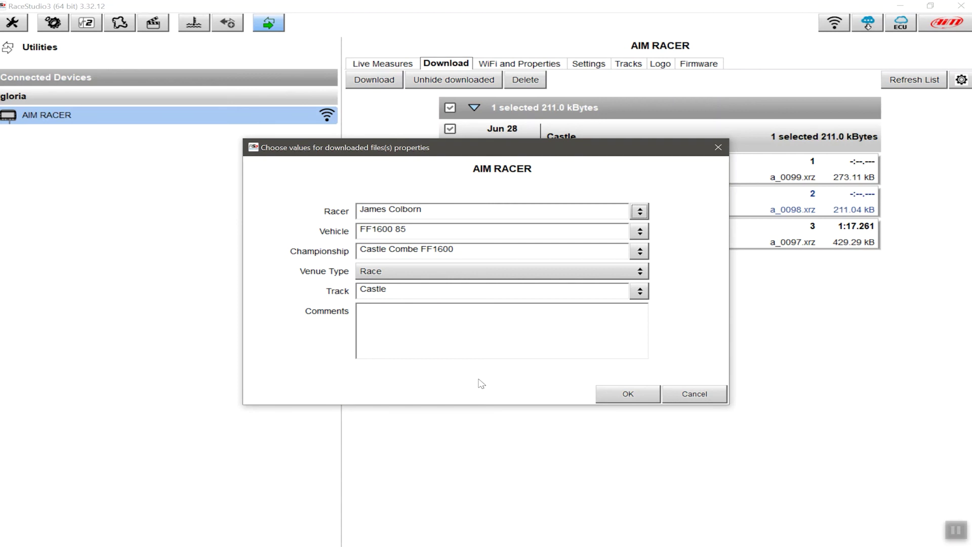
left_click(482, 275)
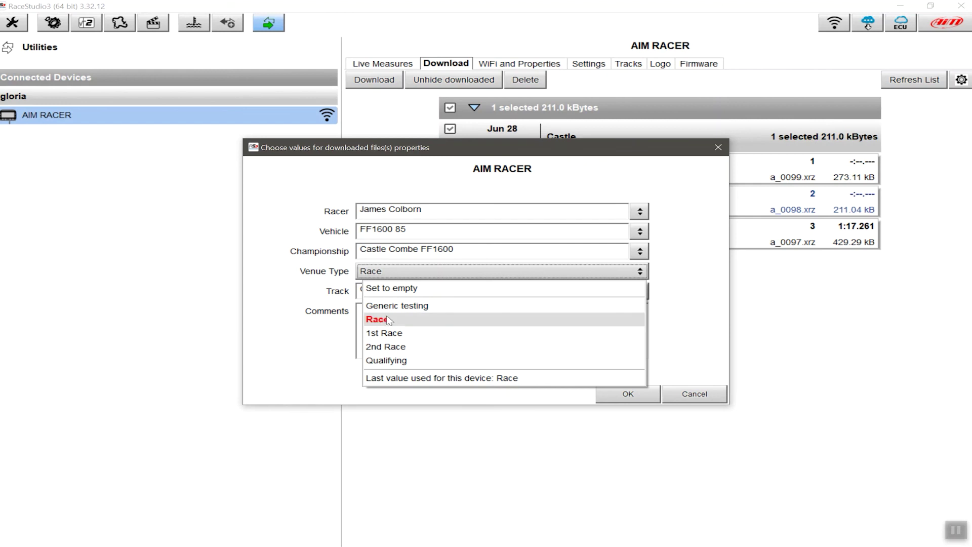
Set venue type Generic testing, comment 'Test download.', vehicle FF1600 76, and confirm the download.
left_click(400, 306)
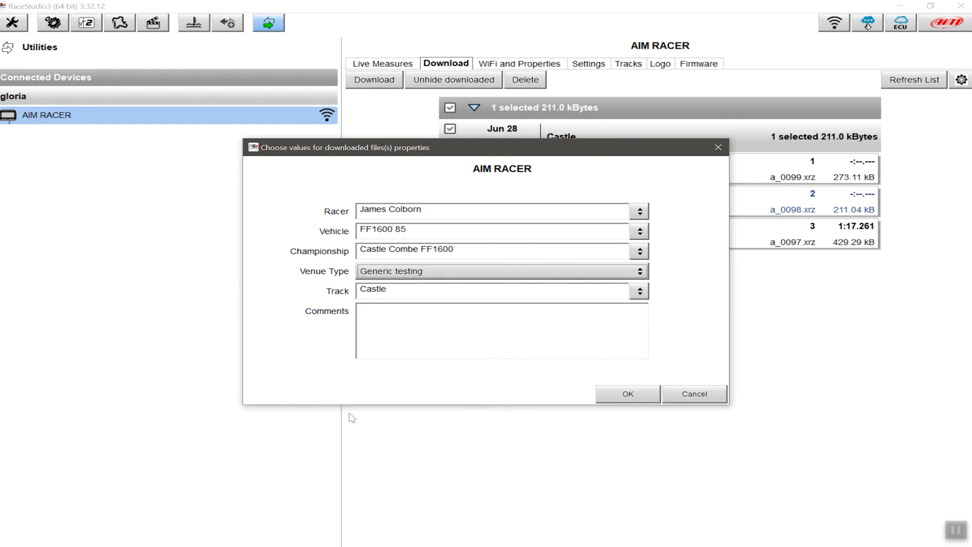
left_click(414, 346)
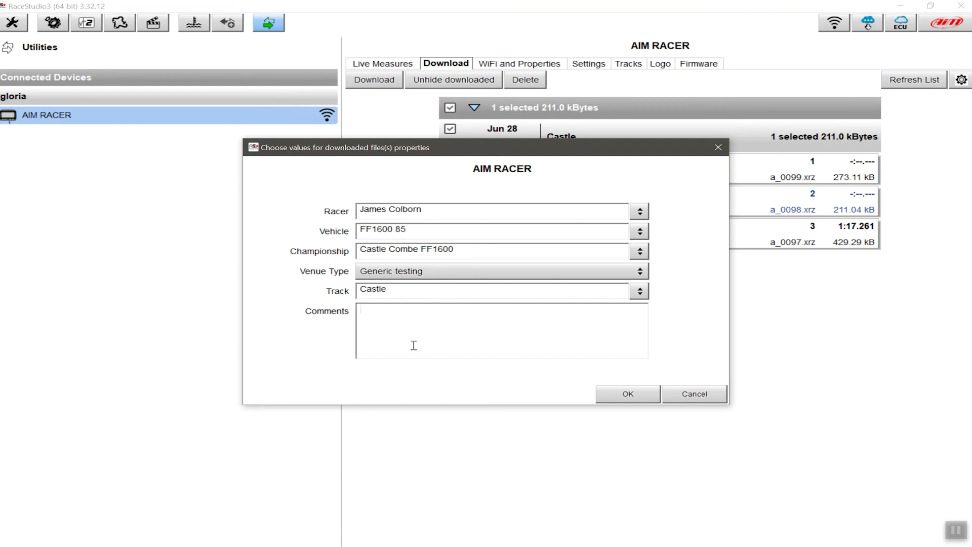
type("Test download.")
left_click(640, 232)
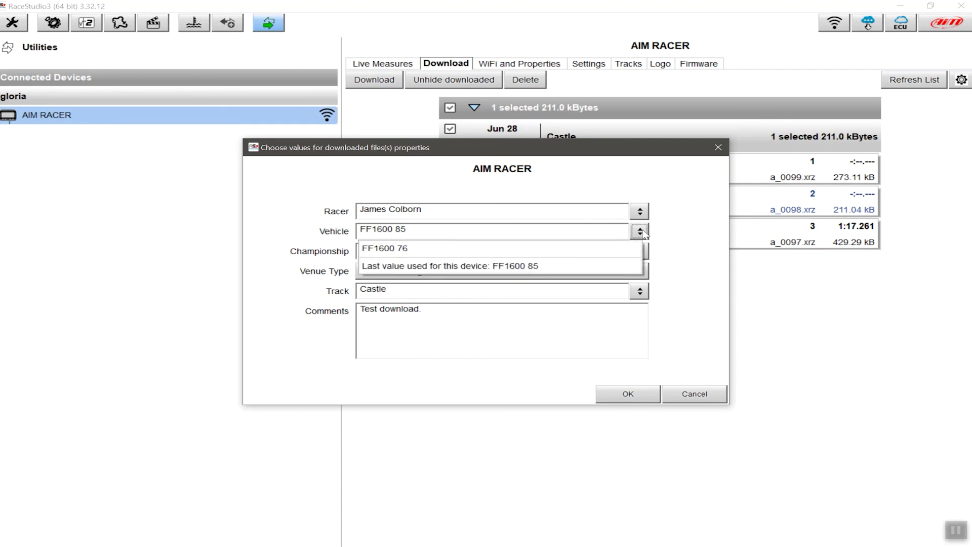
left_click(617, 251)
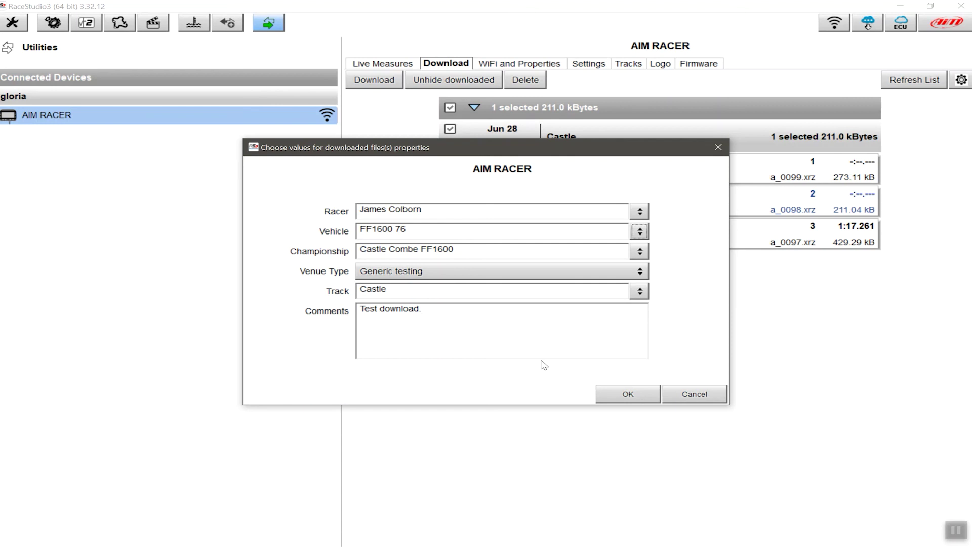
left_click(629, 400)
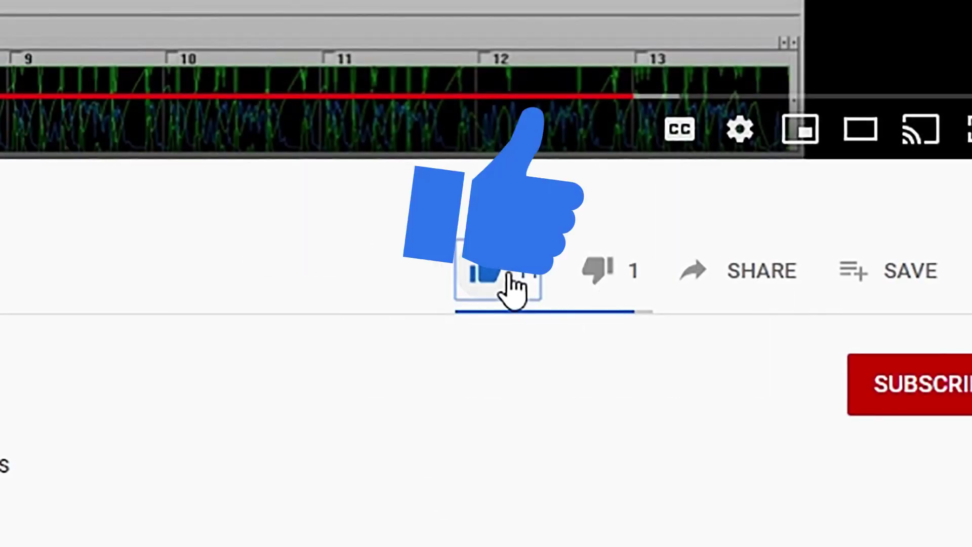
Like the video, comment 'Awesome!', and subscribe with All notifications enabled.
left_click(722, 300)
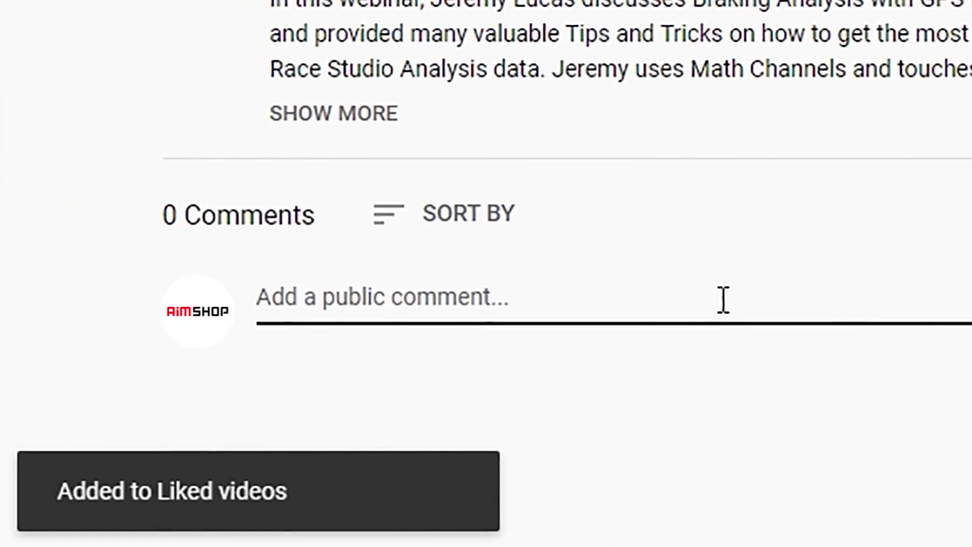
type("Awesome!")
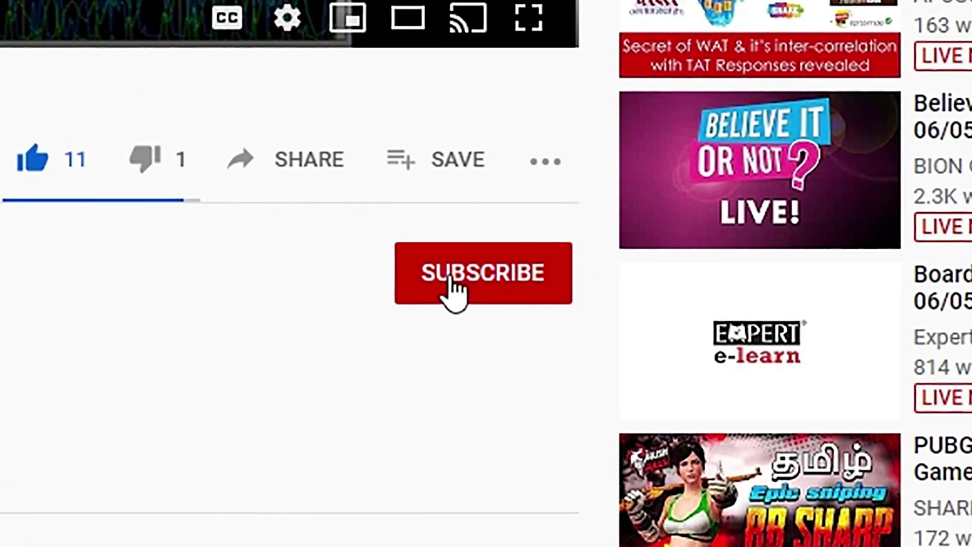
left_click(454, 294)
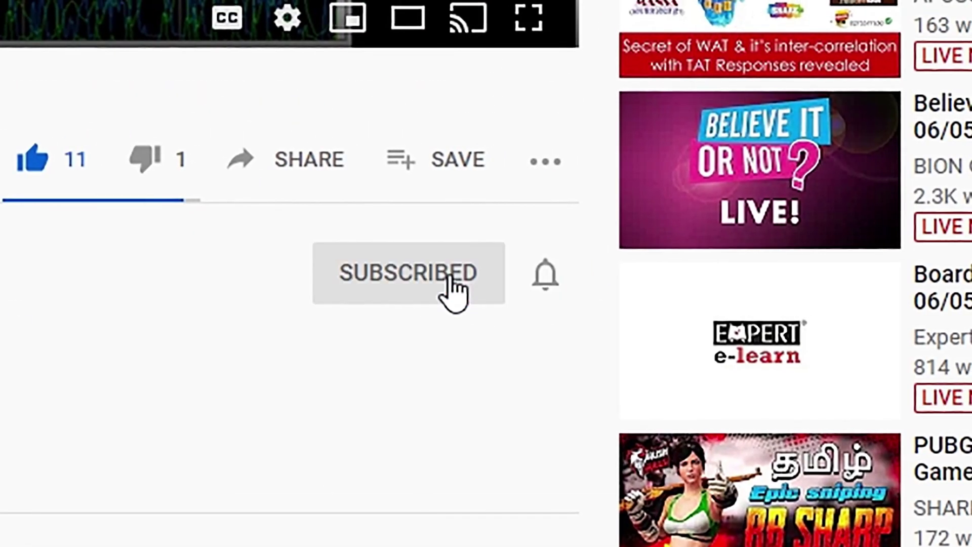
left_click(545, 274)
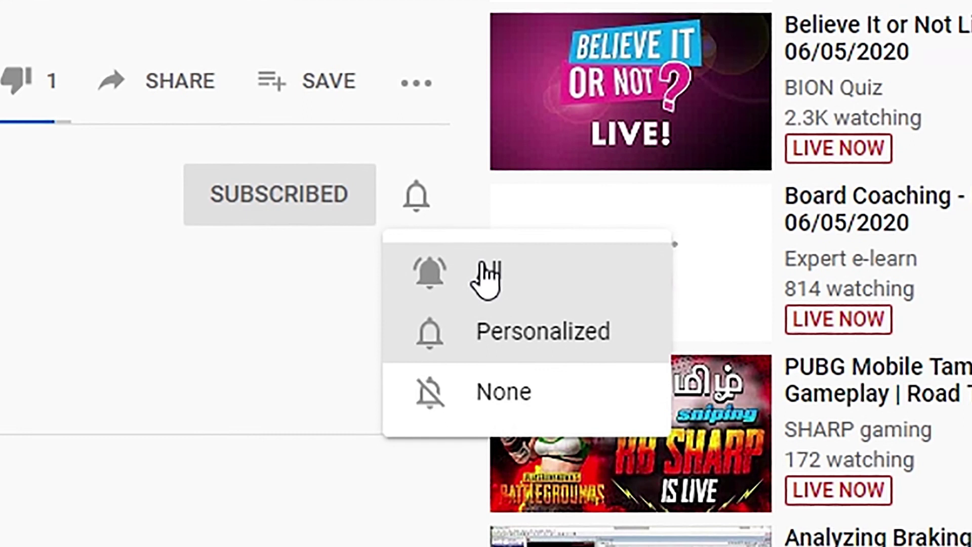
left_click(498, 286)
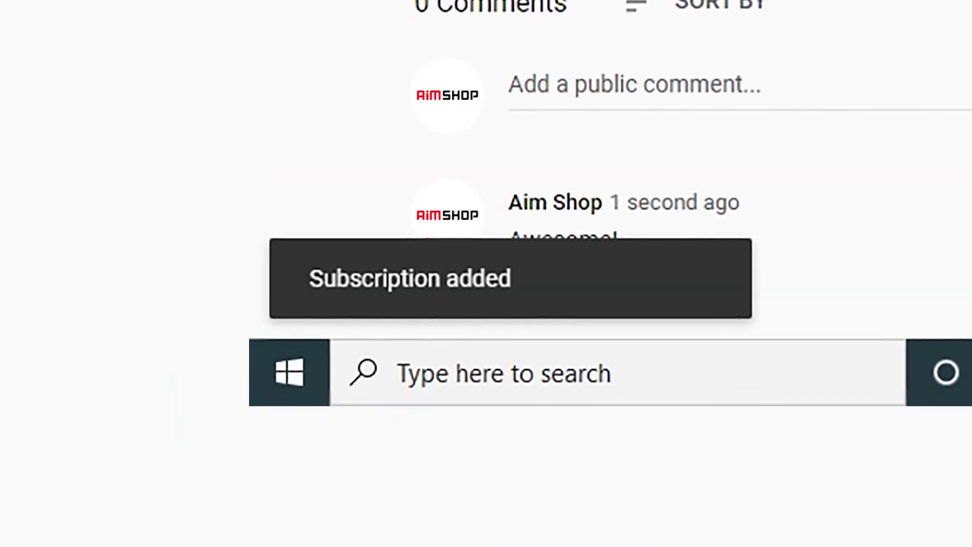